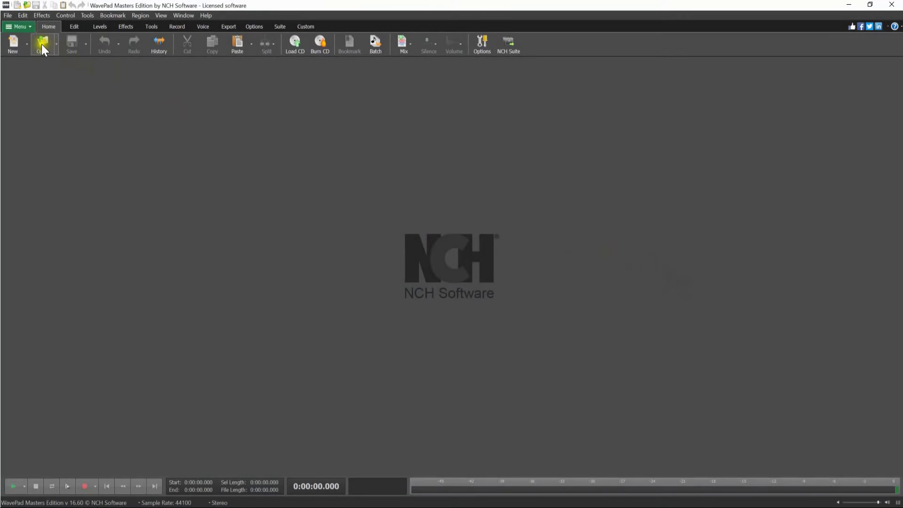
- Open Mr. Blue Sky.mp3 and apply AI / Machine Learning vocal reduction to the whole song
click(42, 44)
double_click(106, 92)
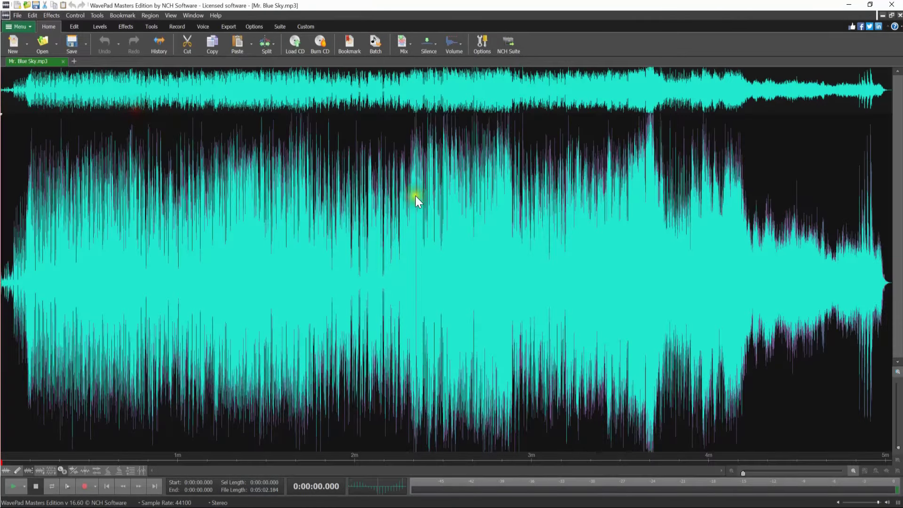
click(190, 27)
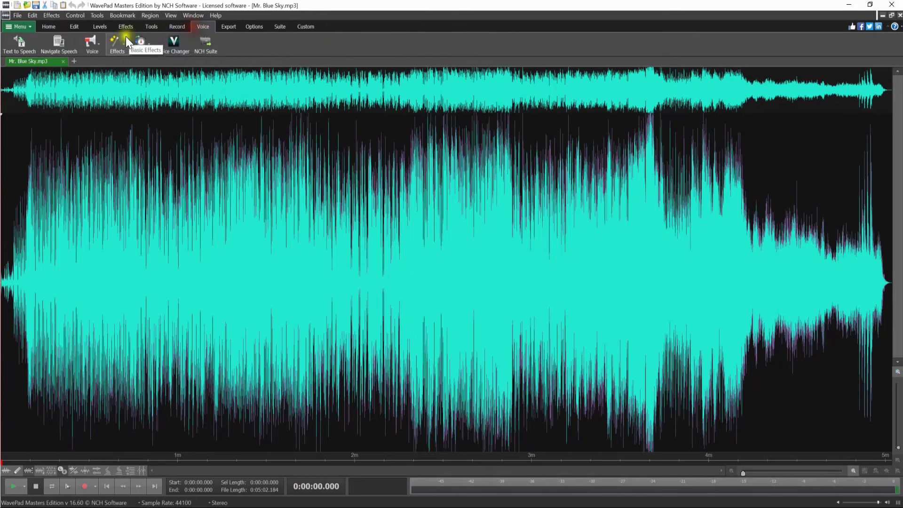
click(94, 40)
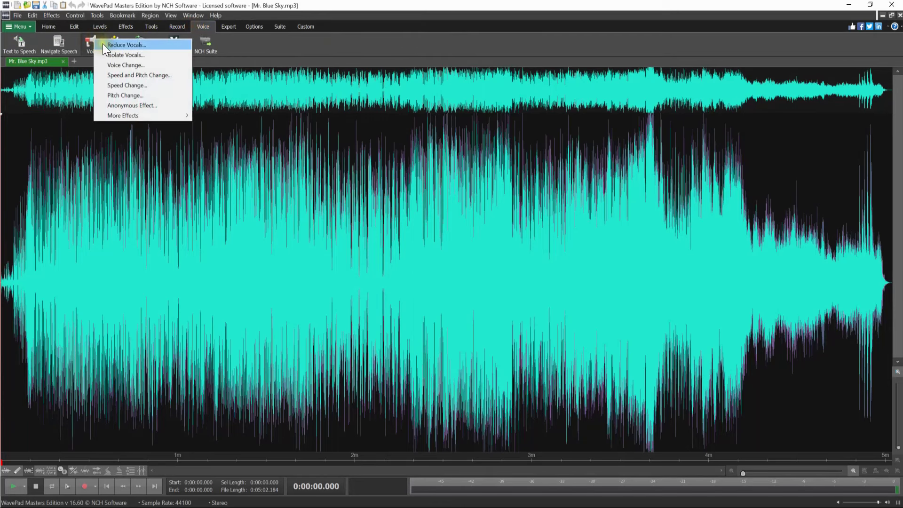
click(102, 45)
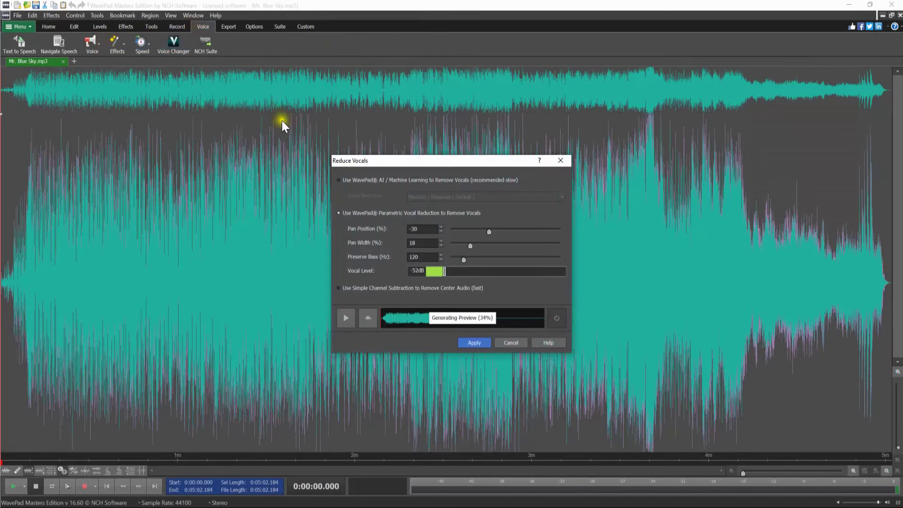
click(351, 180)
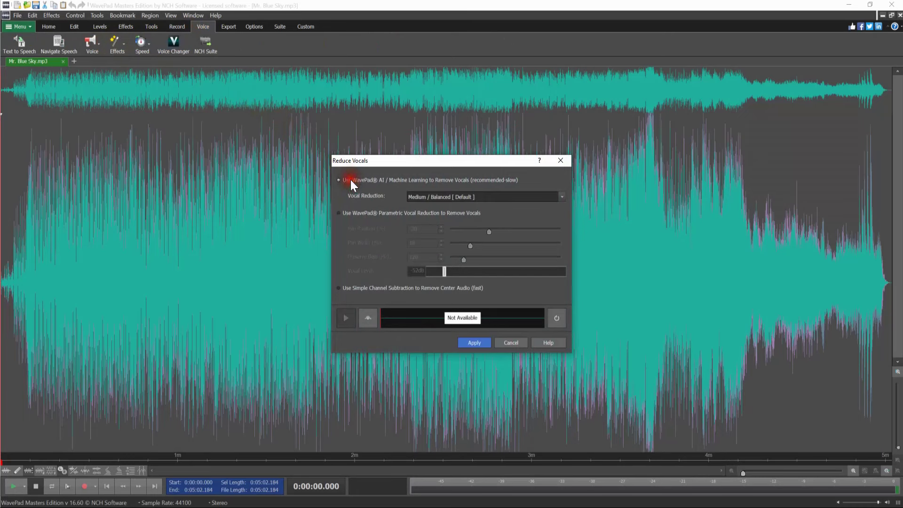
click(472, 343)
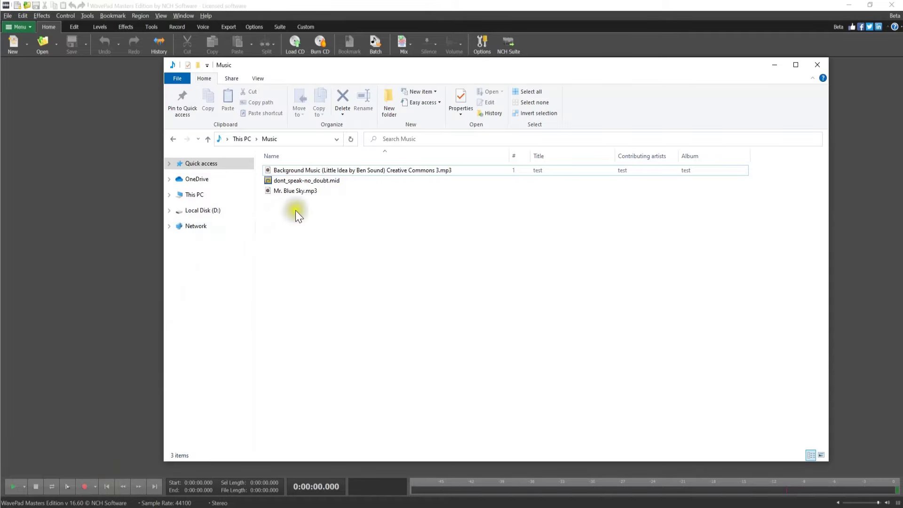
- Drag Mr. Blue Sky.mp3 from the Music folder into WavePad and bring WavePad forward
click(301, 192)
drag(301, 194, 57, 251)
click(529, 6)
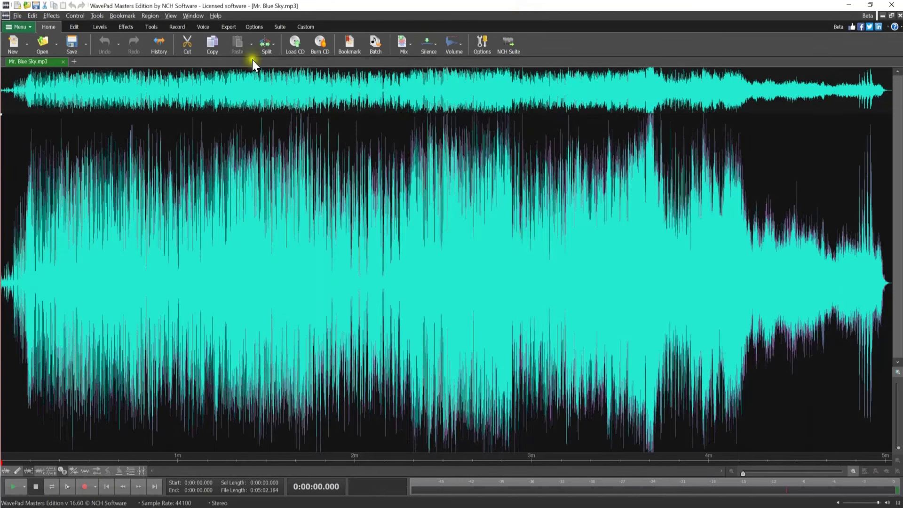
- Compare the three Reduce Vocals methods, then choose AI / Machine Learning at Medium / Balanced strength
click(203, 26)
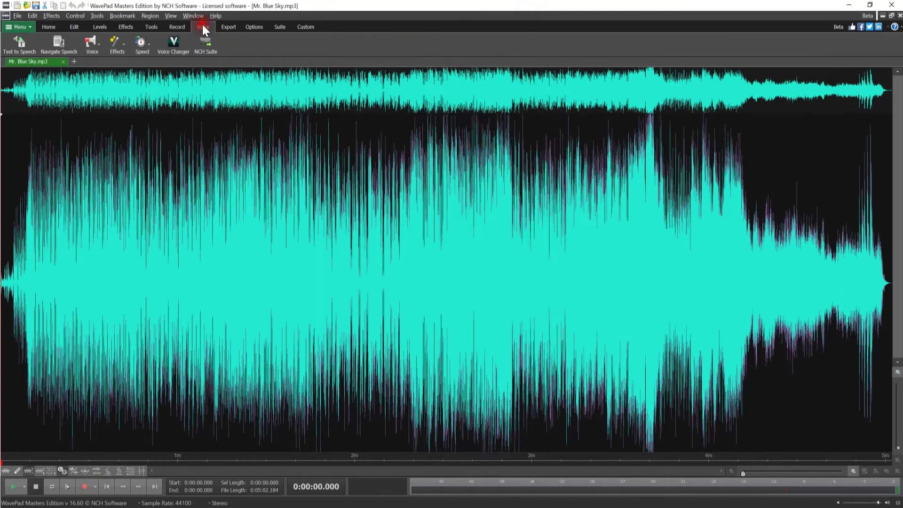
click(96, 43)
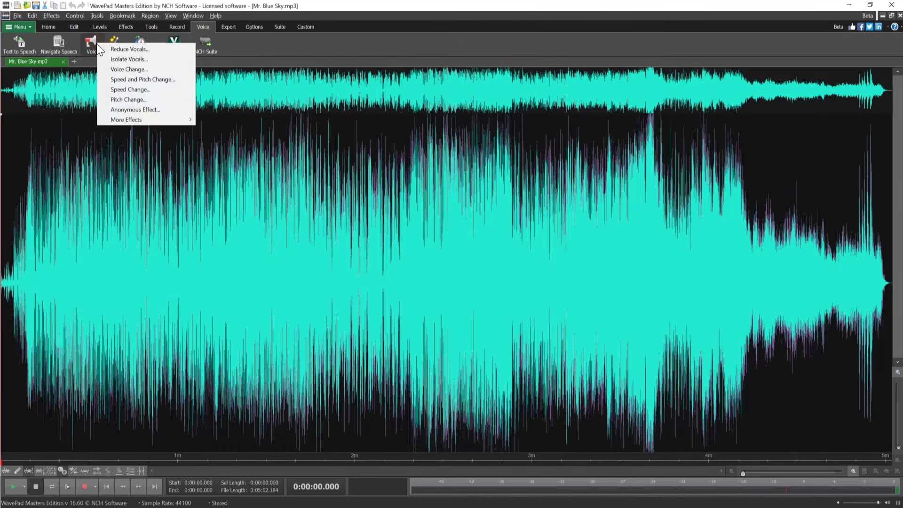
click(145, 50)
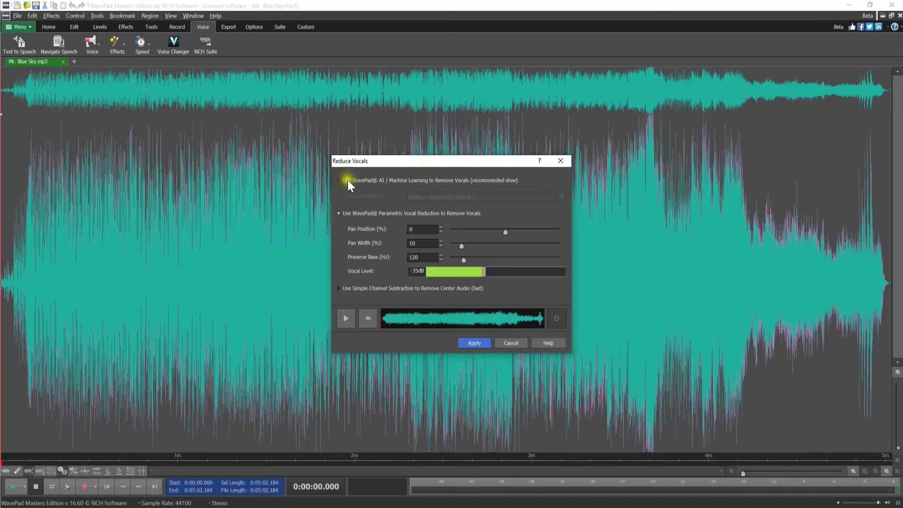
click(443, 182)
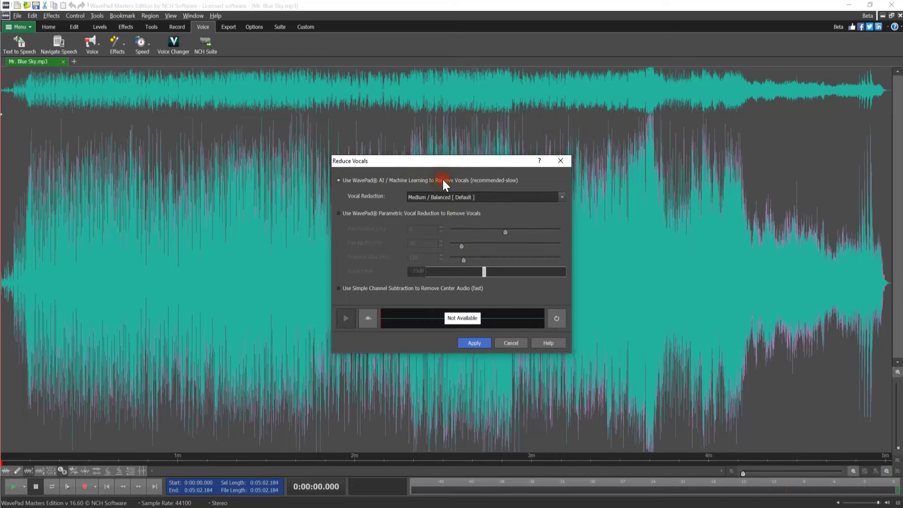
click(398, 212)
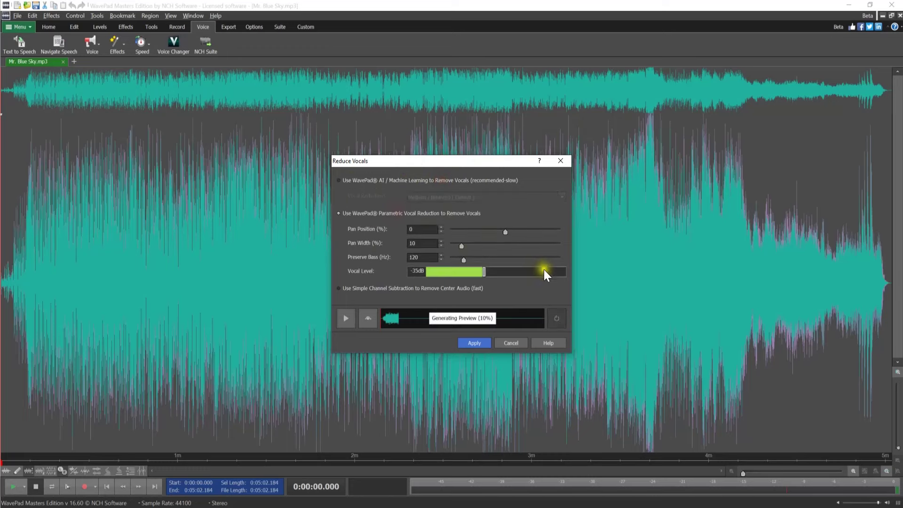
click(384, 288)
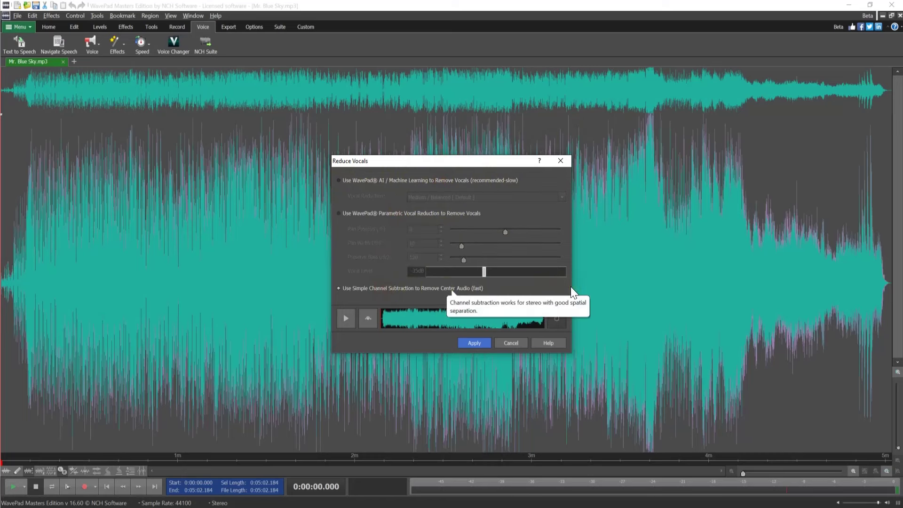
click(347, 178)
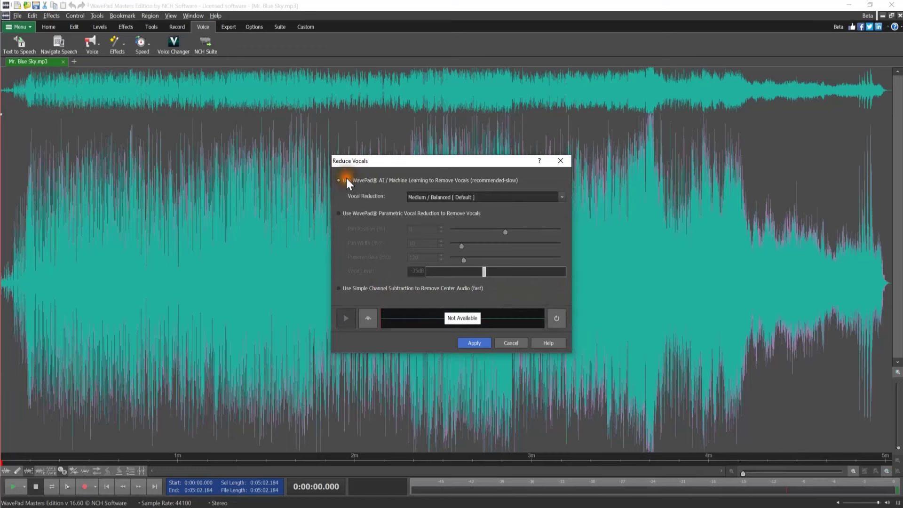
click(524, 195)
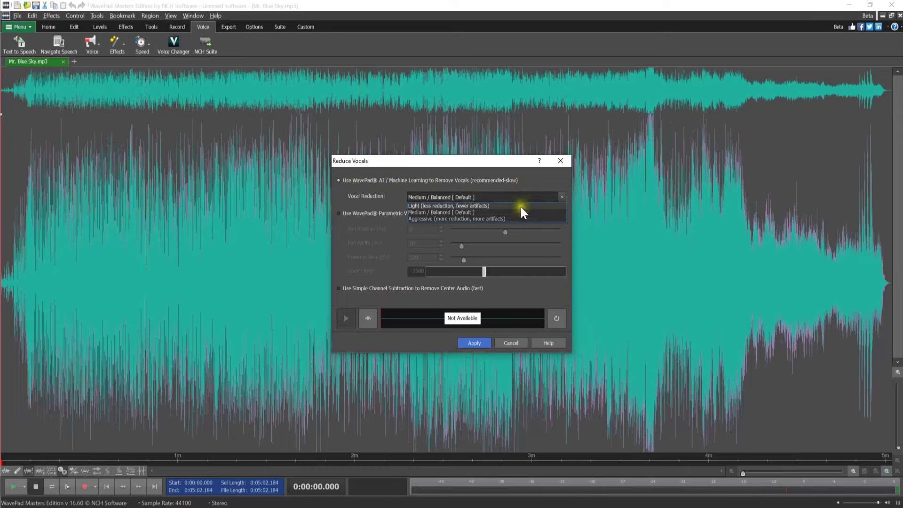
click(520, 210)
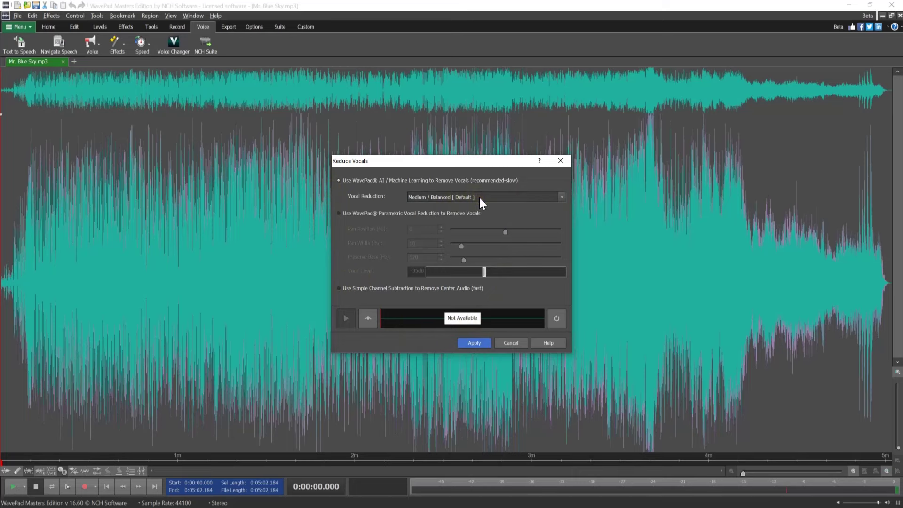
- Apply the AI vocal reduction, listen from about 17 seconds in, then undo it
click(464, 342)
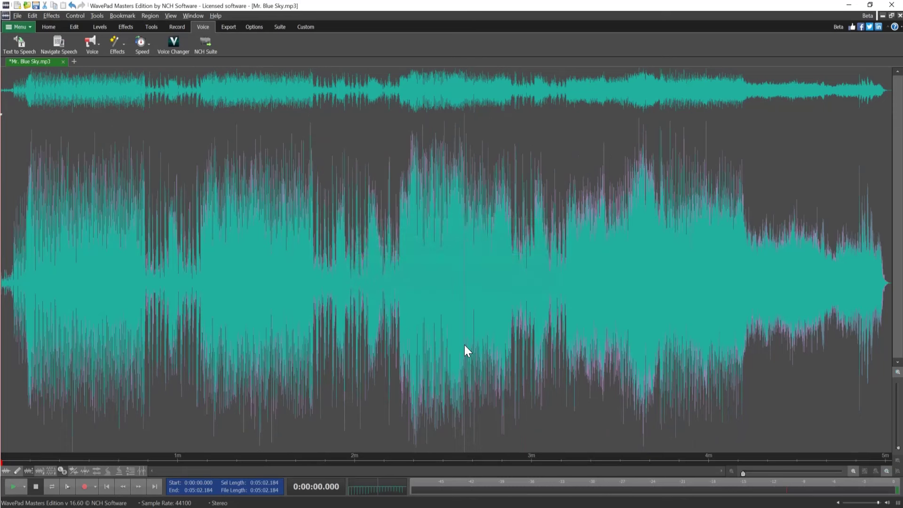
click(127, 457)
click(14, 486)
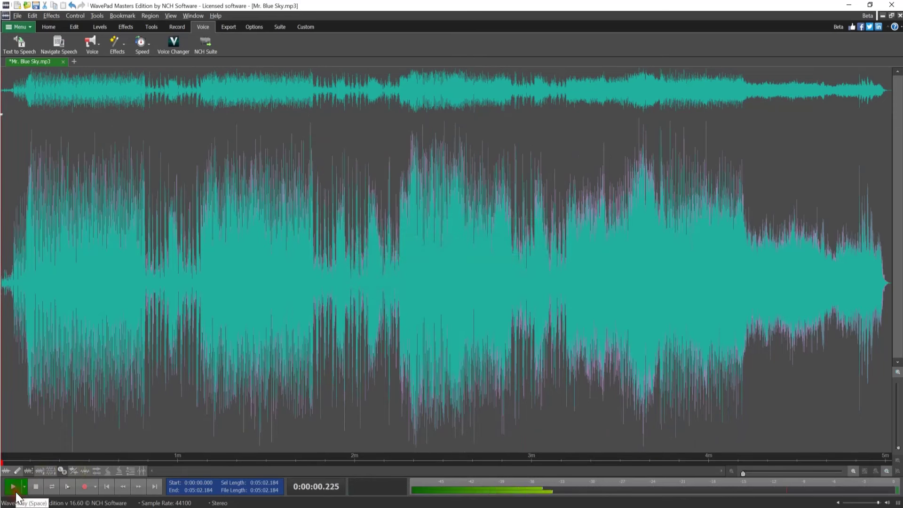
click(53, 382)
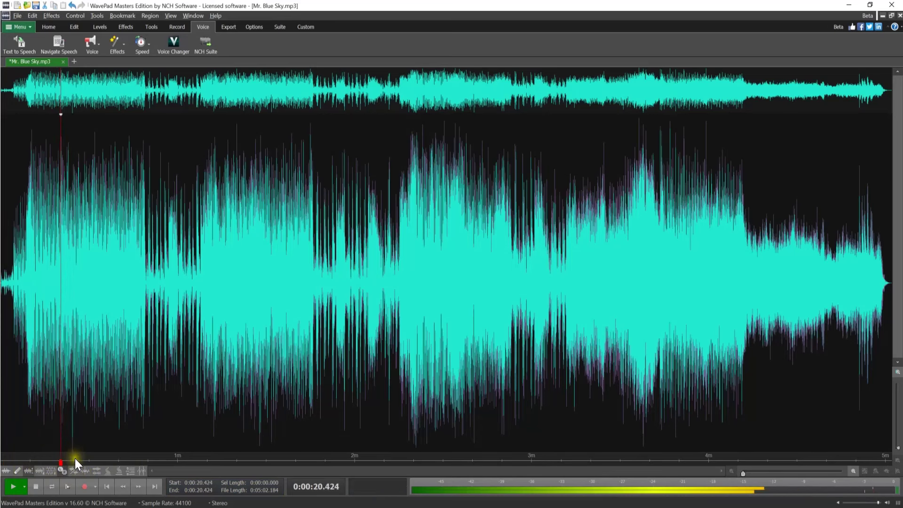
click(36, 486)
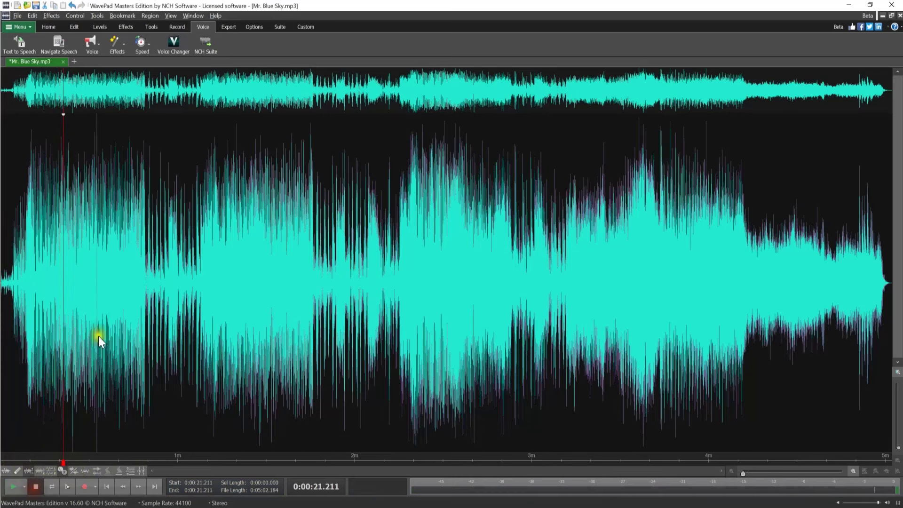
click(72, 6)
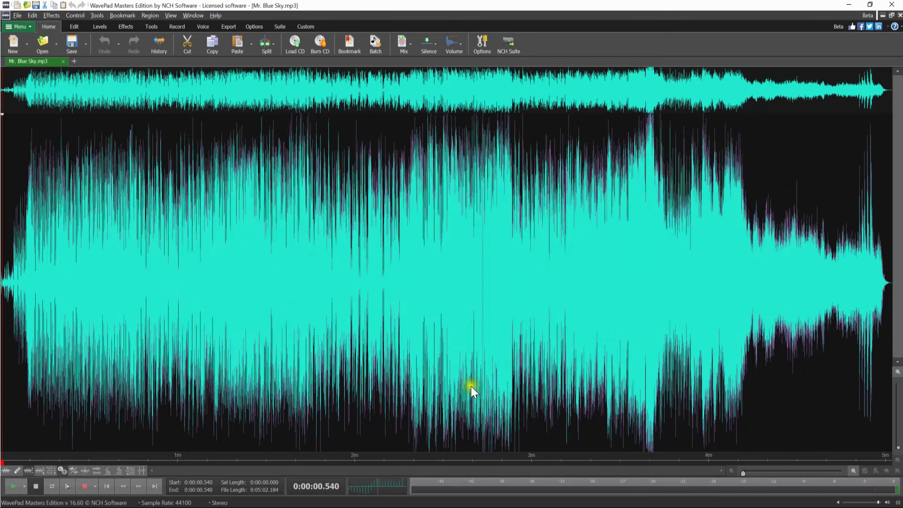
- Check the song's Stereo channel setting, cancel Convert Channels, and reopen Reduce Vocals
click(219, 502)
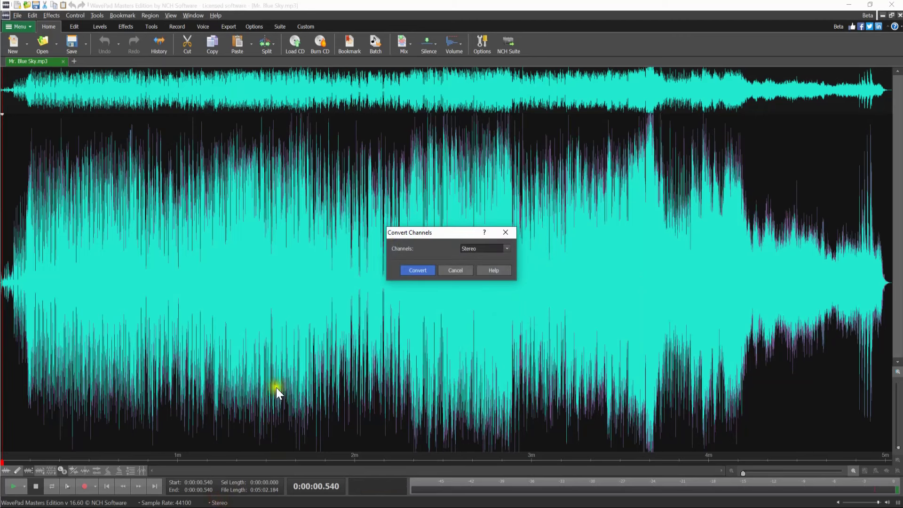
click(455, 270)
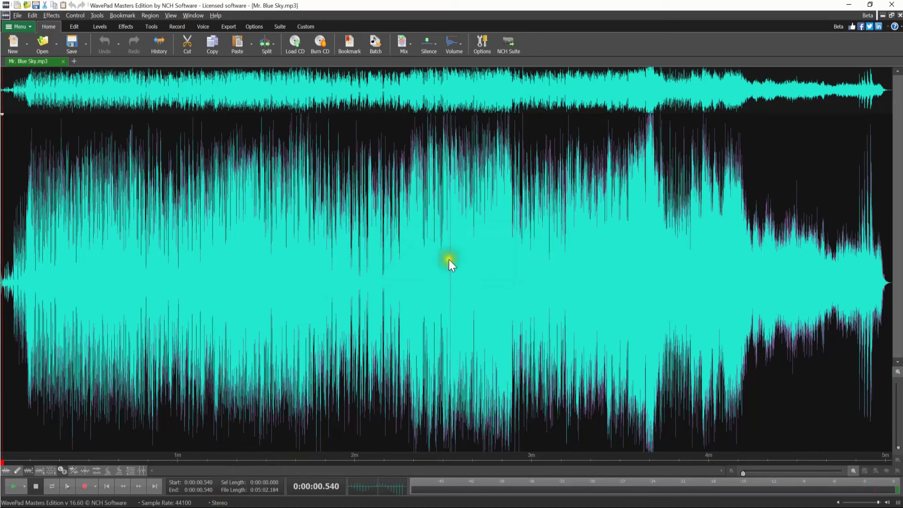
click(202, 26)
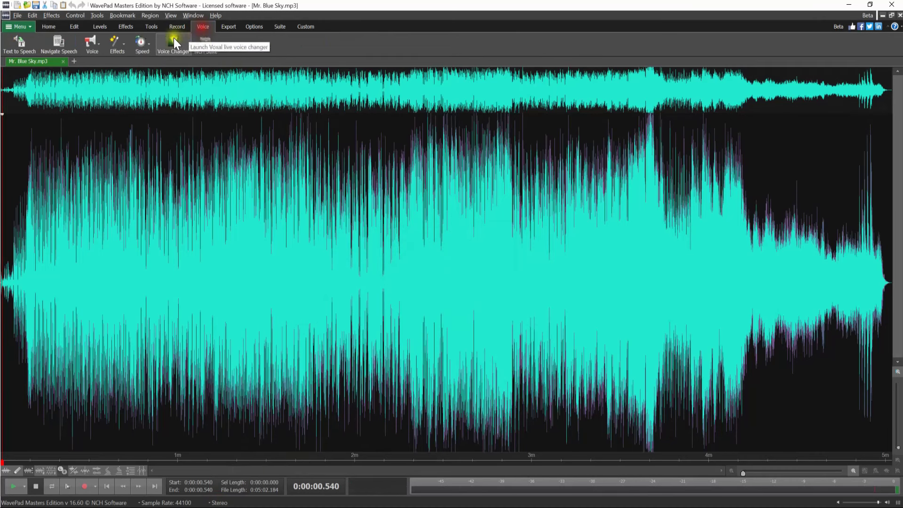
click(97, 43)
click(98, 51)
- Set parametric reduction: Pan Position -30%, Pan Width 18%, Preserve Bass 120 Hz, Vocal Level -52dB, comparing with Bypass
click(363, 213)
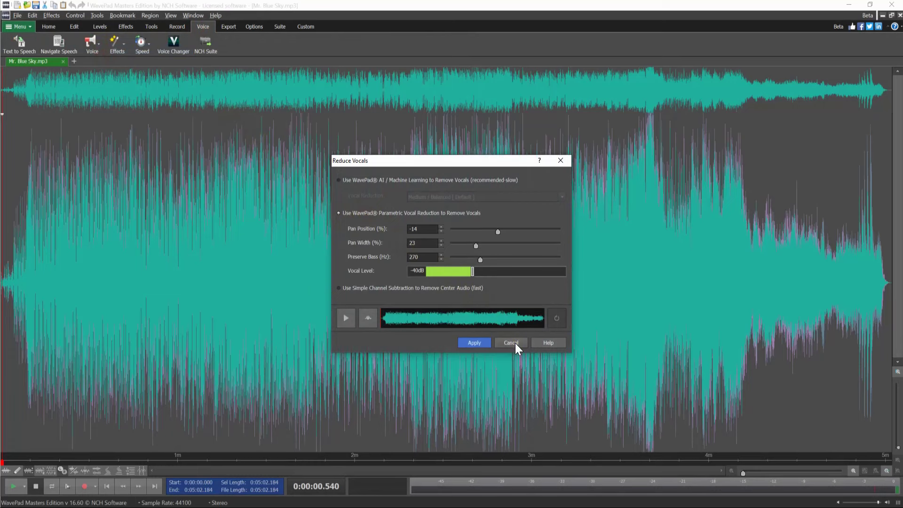
click(391, 319)
drag(497, 231, 469, 279)
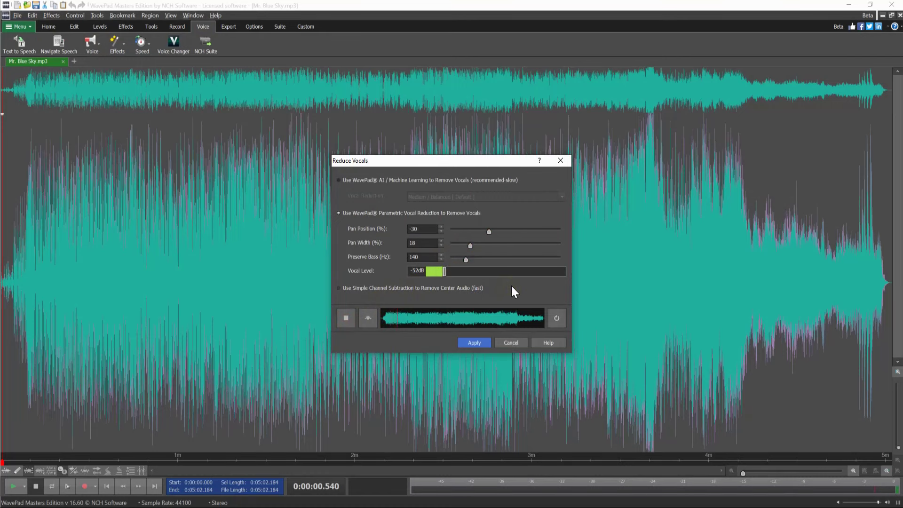
click(444, 272)
click(365, 319)
click(348, 318)
- Preview simple channel subtraction and apply it to remove the centre audio from the song
click(467, 342)
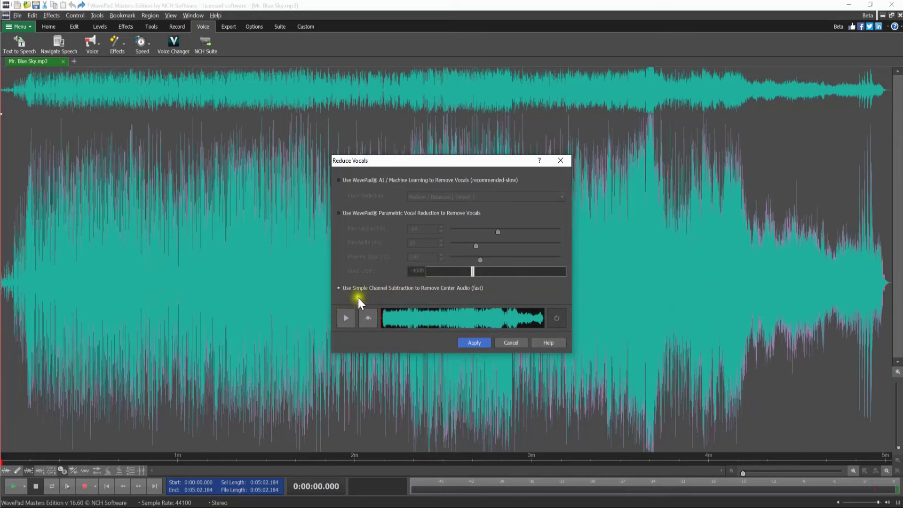
click(342, 210)
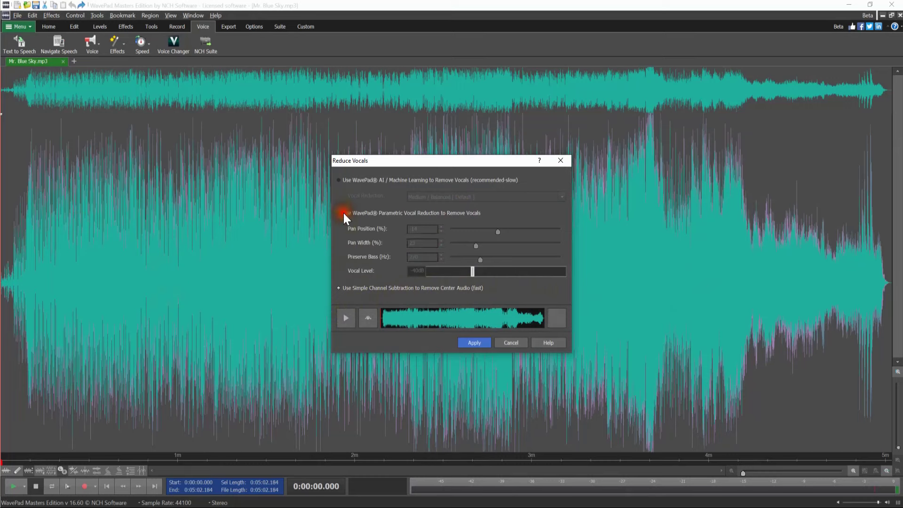
click(352, 288)
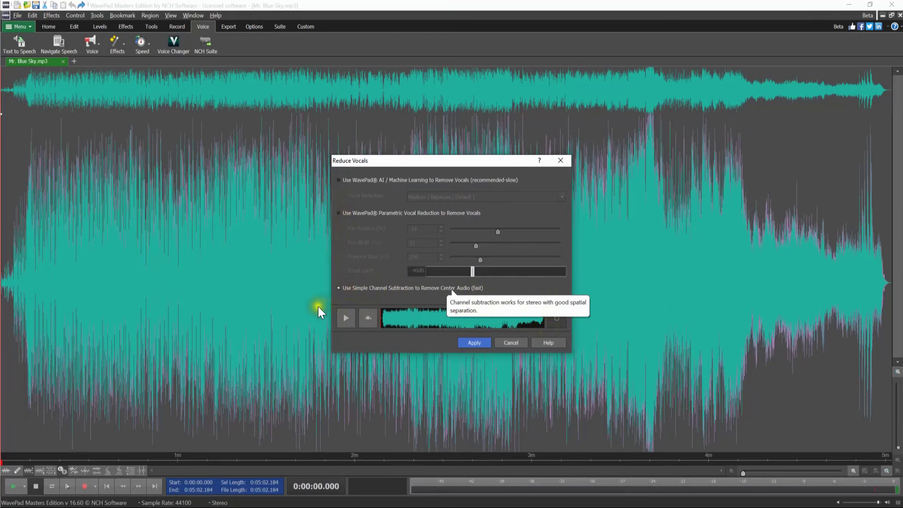
click(346, 319)
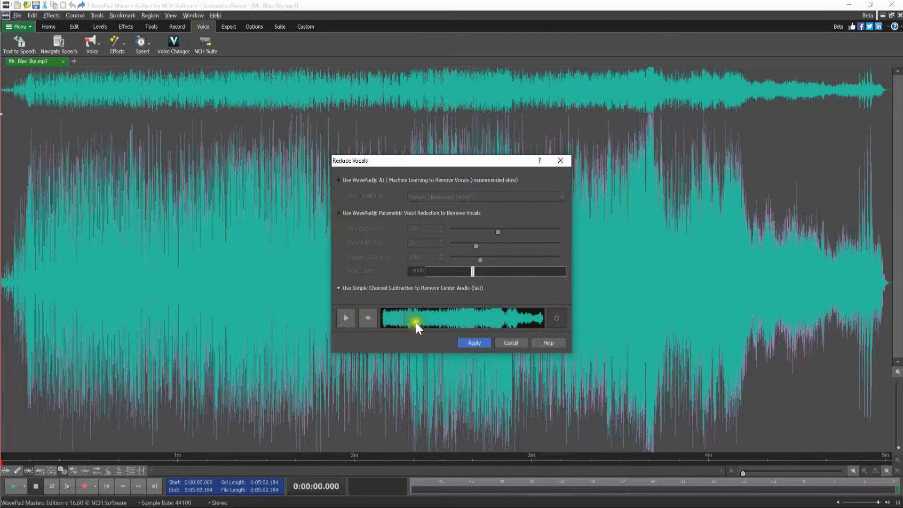
click(470, 342)
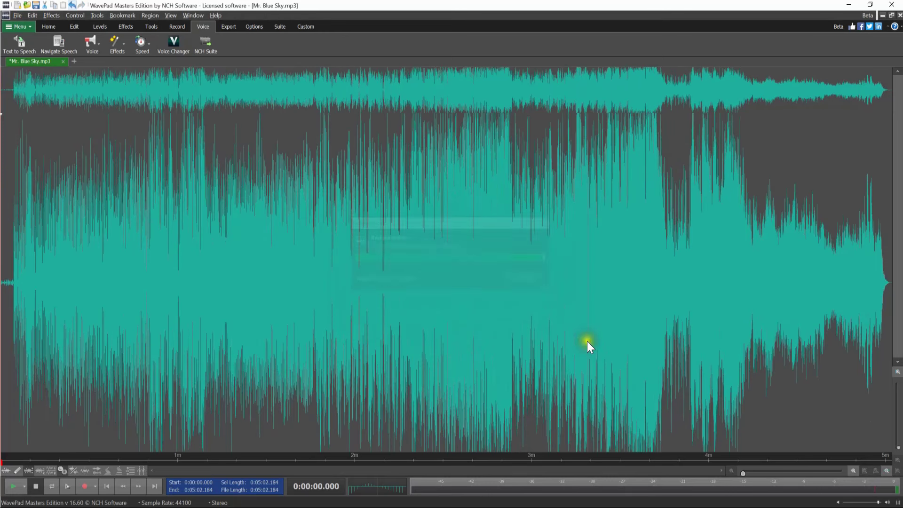